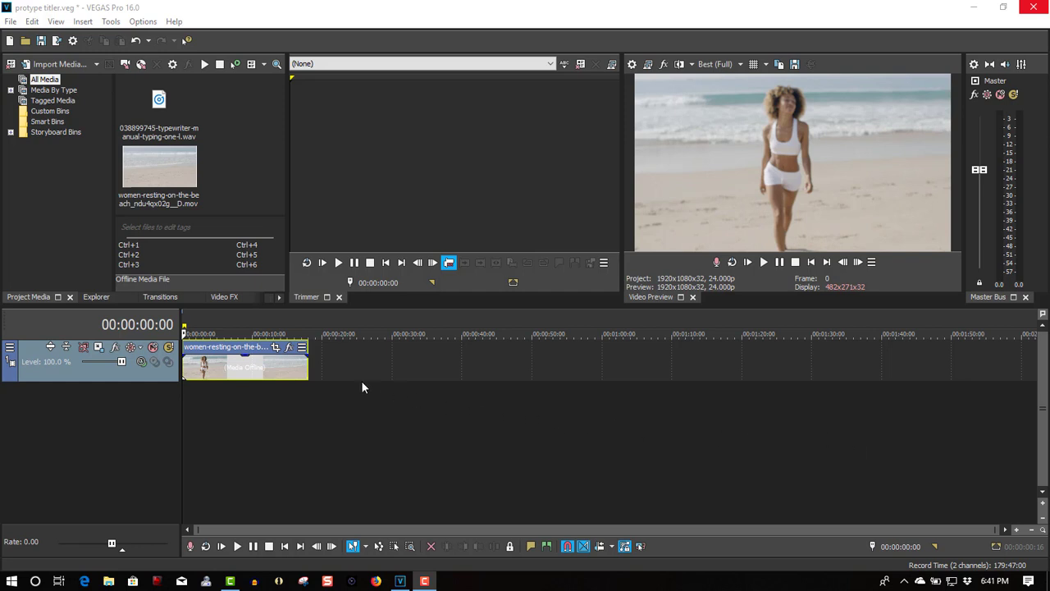
- Insert a video track above the beach clip and add VEGAS ProType Titler generated media to it
{"action": "right_click", "coordinate": [325, 369]}
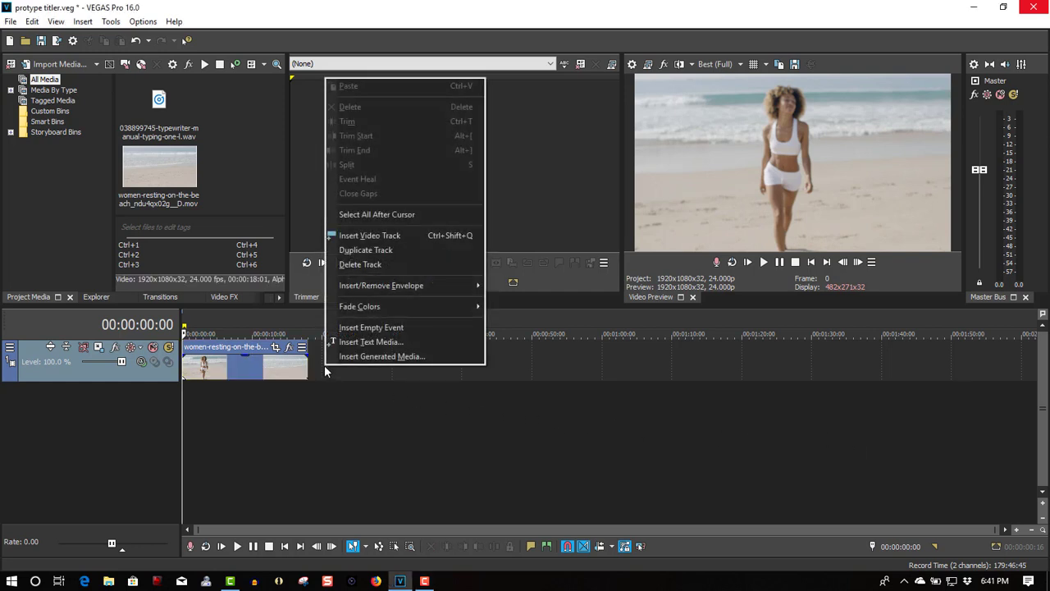
{"action": "left_click", "coordinate": [361, 236]}
{"action": "right_click", "coordinate": [206, 359]}
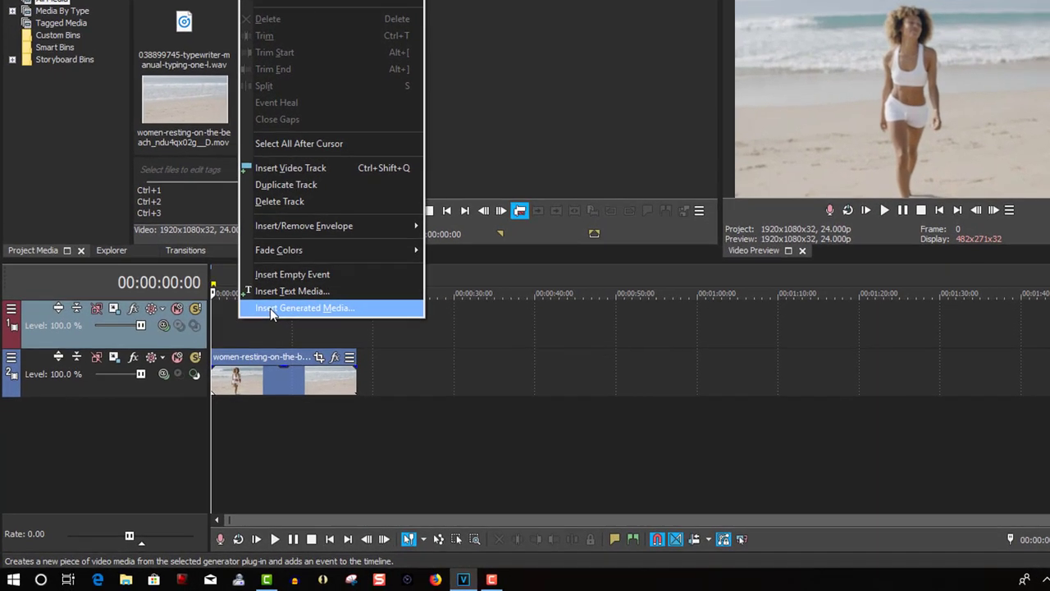
{"action": "left_click", "coordinate": [233, 348]}
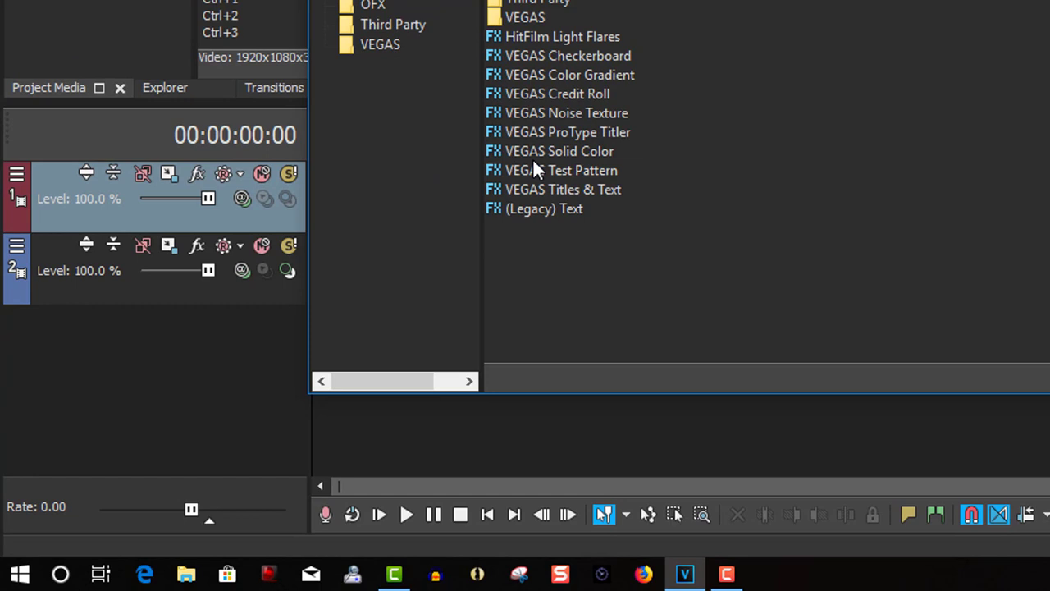
{"action": "left_click", "coordinate": [533, 134]}
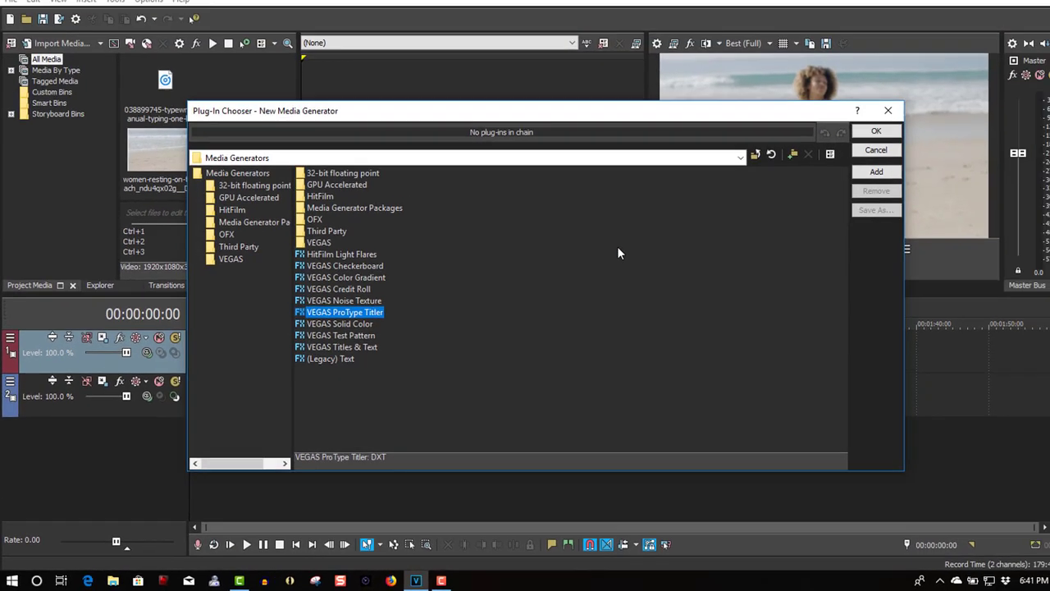
- Replace the titler's Sample Text with 'This lady is a model and an actress.'
{"action": "left_click", "coordinate": [838, 146]}
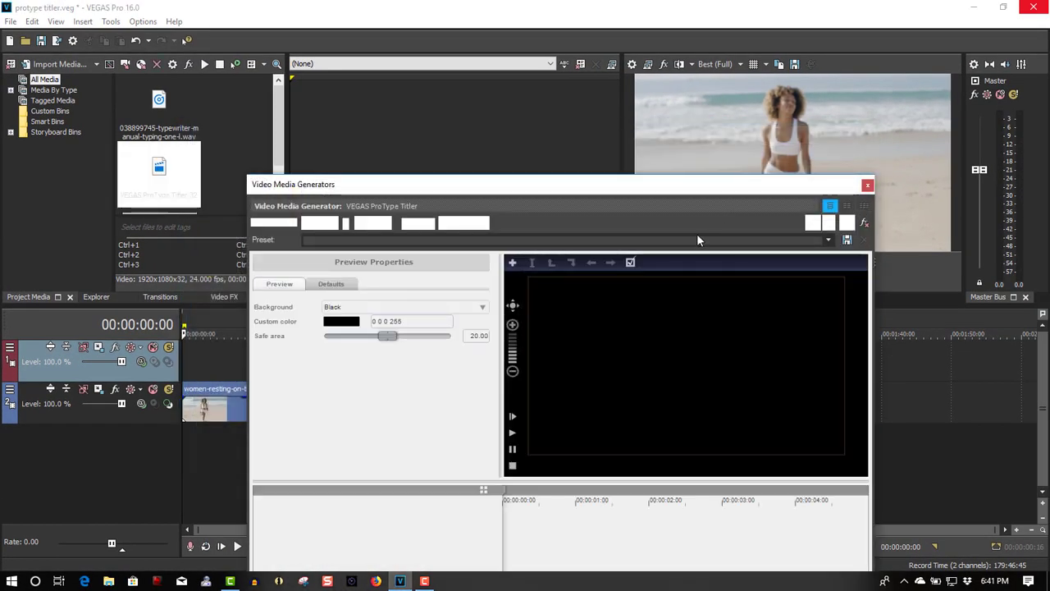
{"action": "double_click", "coordinate": [593, 363]}
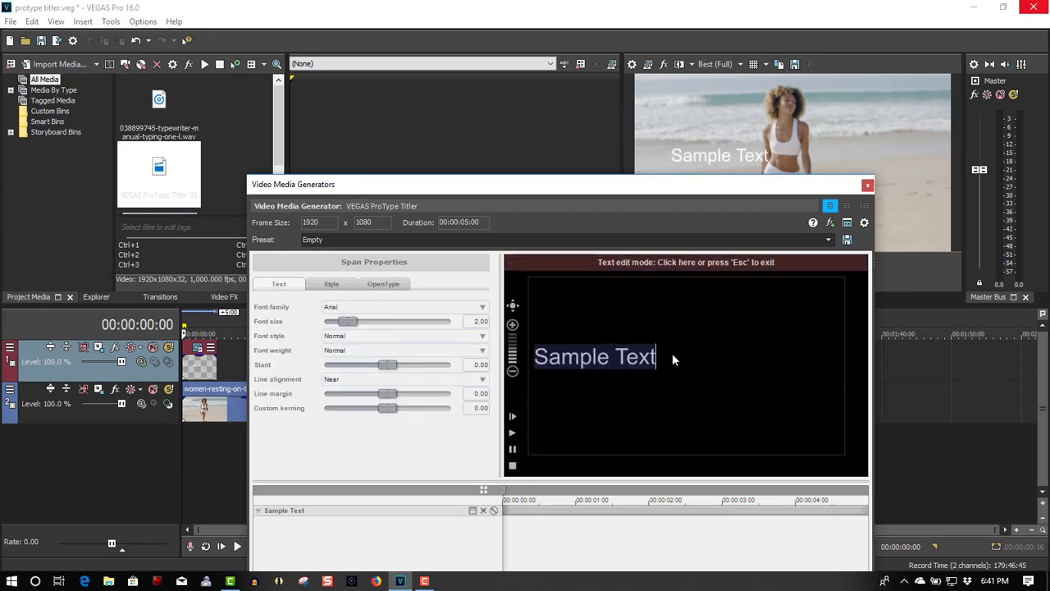
{"action": "key", "text": "BackSpace"}
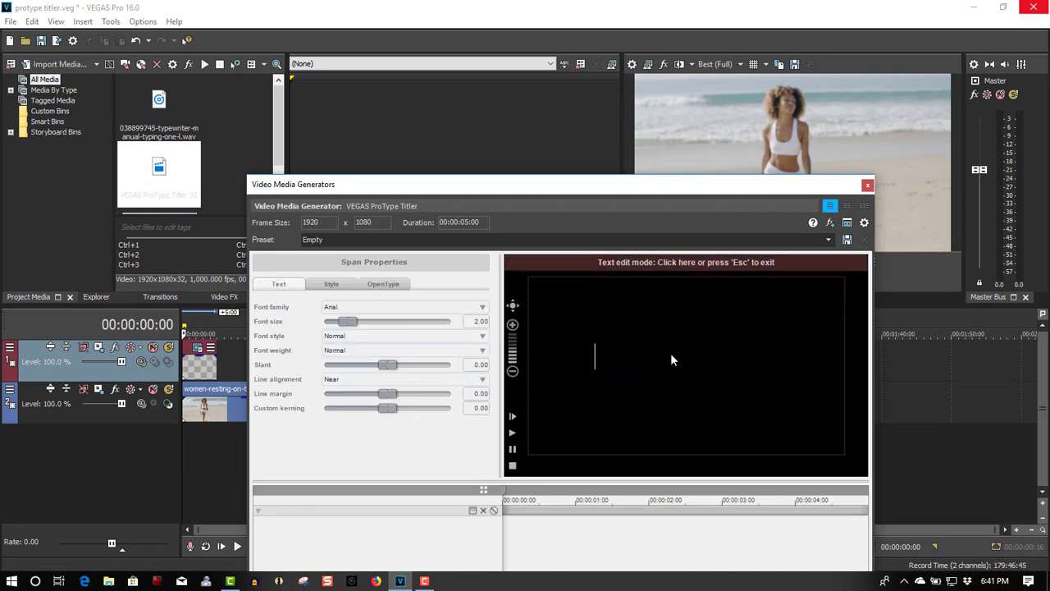
{"action": "type", "text": "This"}
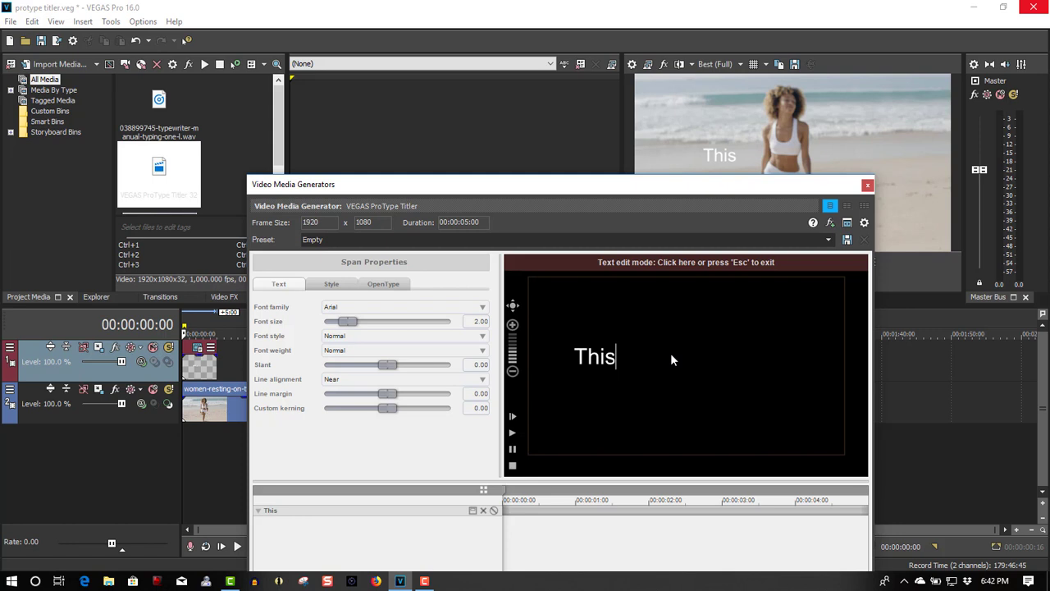
{"action": "type", "text": " lady is"}
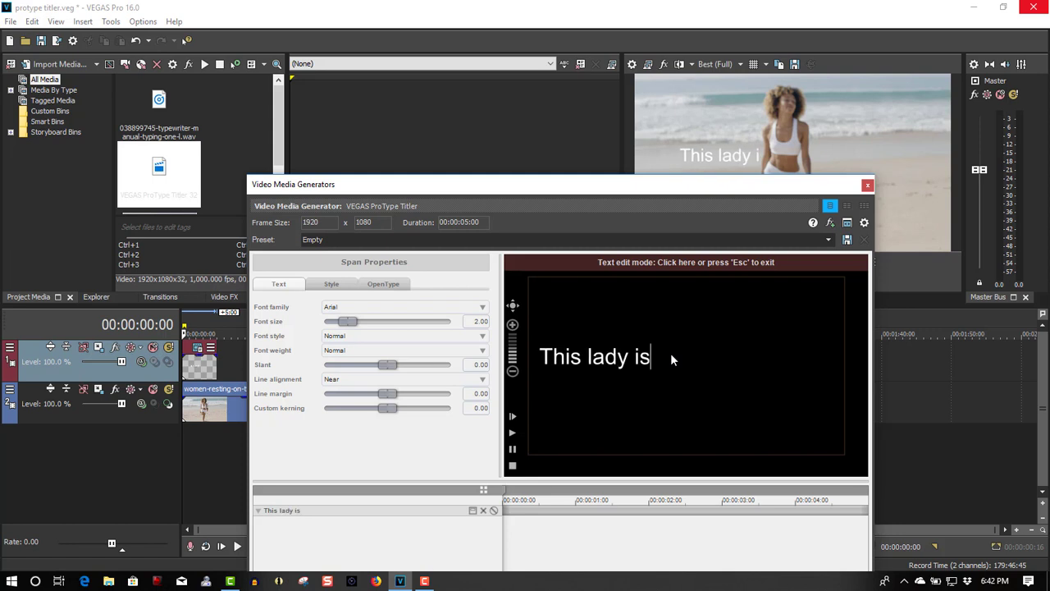
{"action": "type", "text": " a mo"}
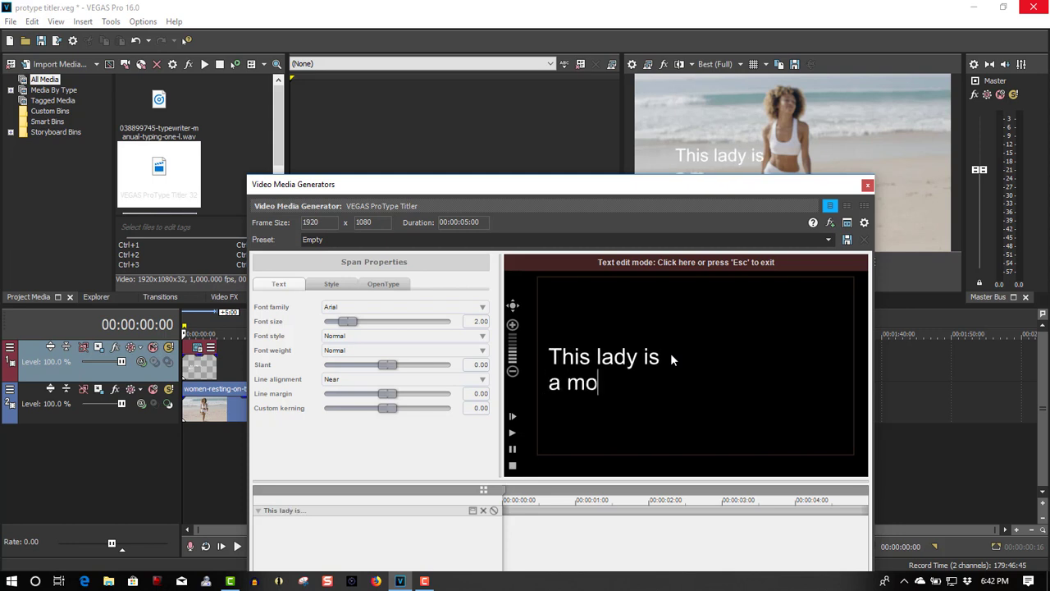
{"action": "type", "text": "del and "}
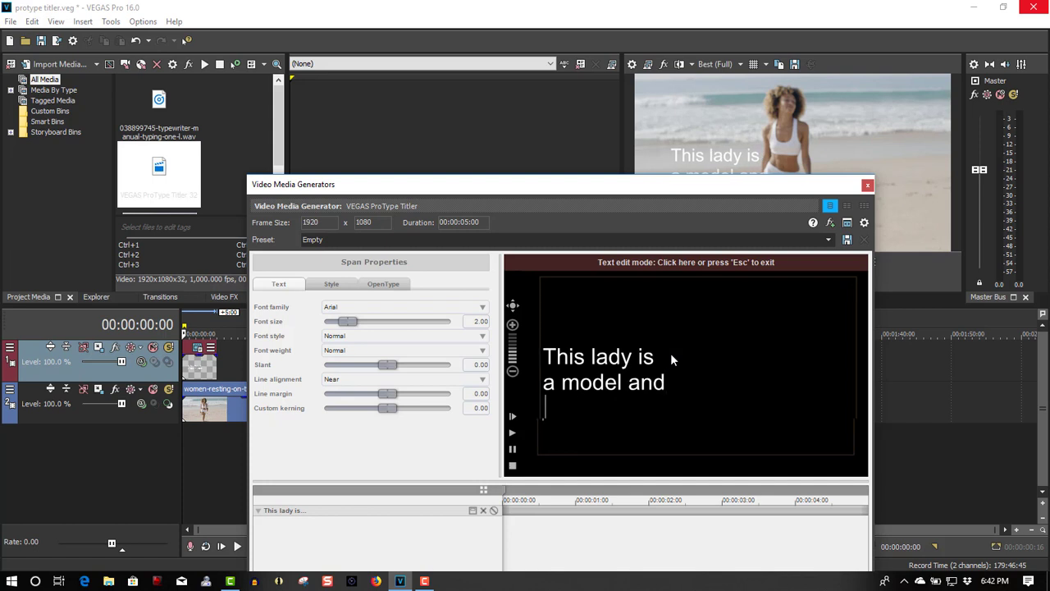
{"action": "type", "text": "an a"}
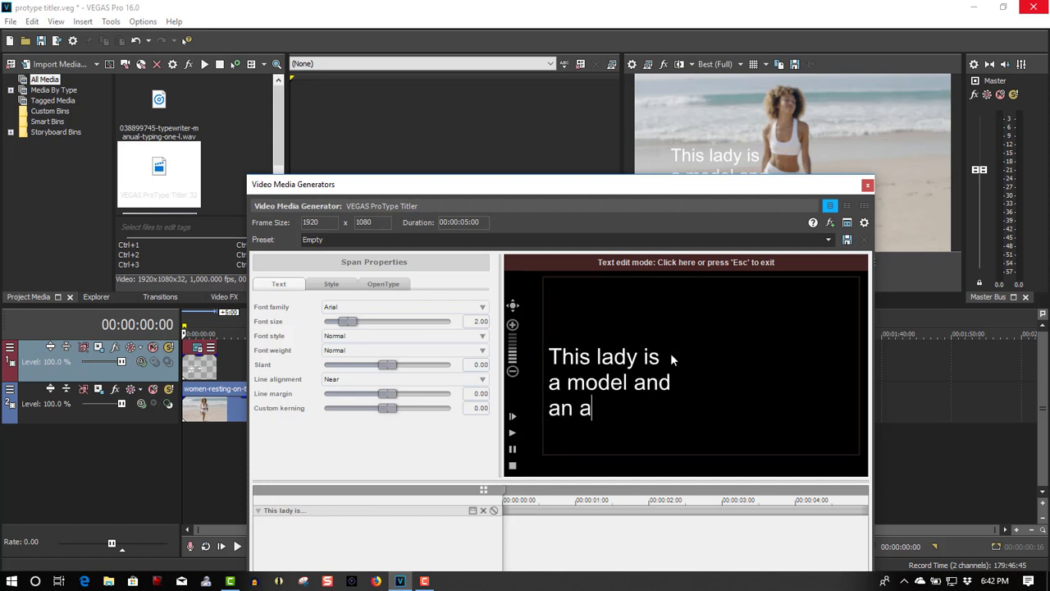
{"action": "type", "text": "ctress"}
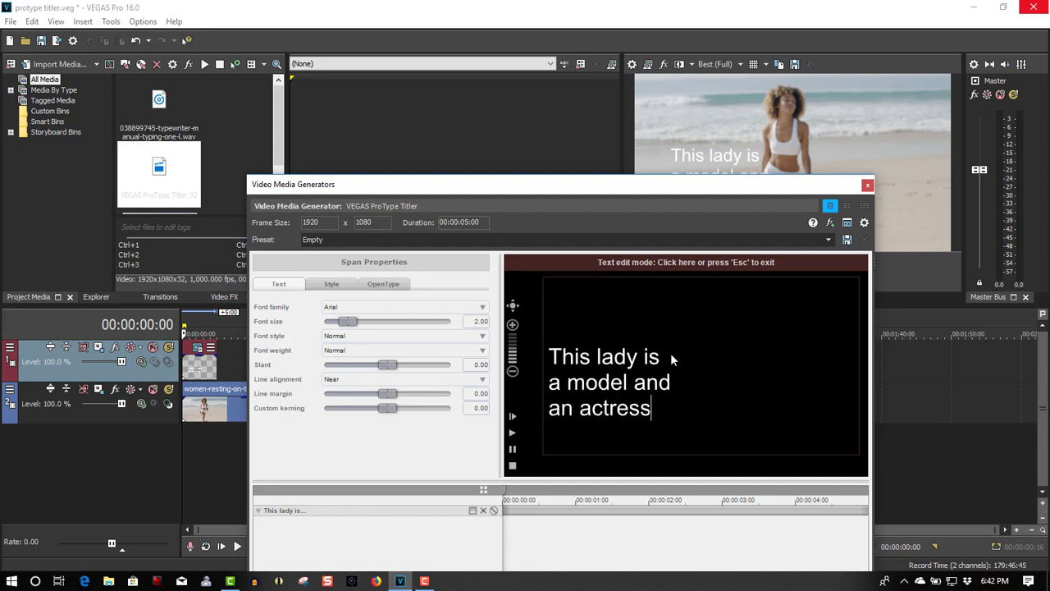
{"action": "type", "text": "."}
- Set the title text fill colour to black by zeroing red, green and blue
{"action": "mouse_move", "coordinate": [663, 403]}
{"action": "left_mouse_down"}
{"action": "mouse_move", "coordinate": [610, 407]}
{"action": "mouse_move", "coordinate": [553, 380]}
{"action": "mouse_move", "coordinate": [549, 363]}
{"action": "left_mouse_up"}
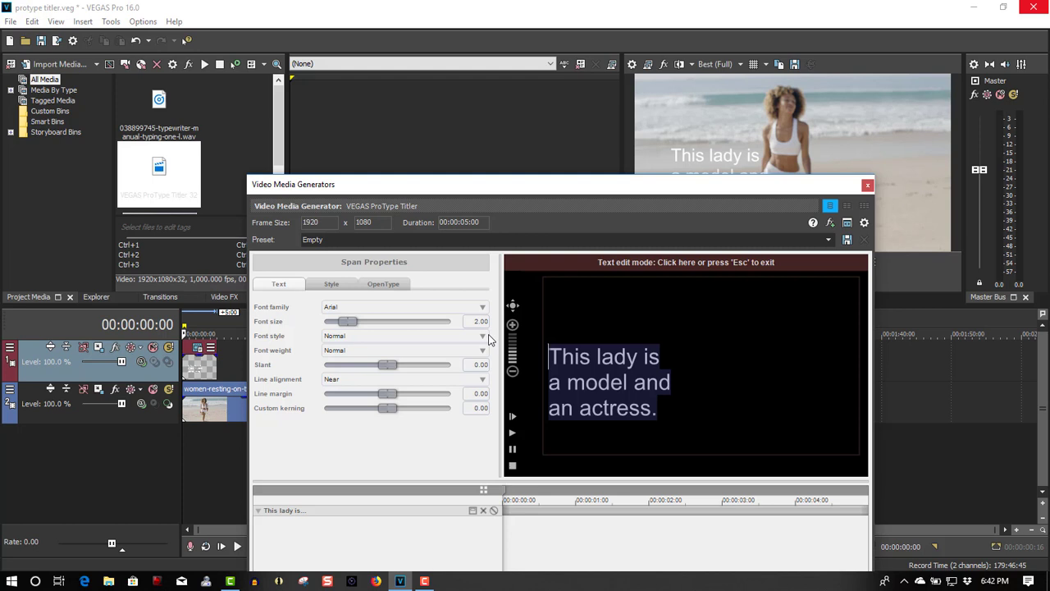
{"action": "left_click", "coordinate": [335, 289]}
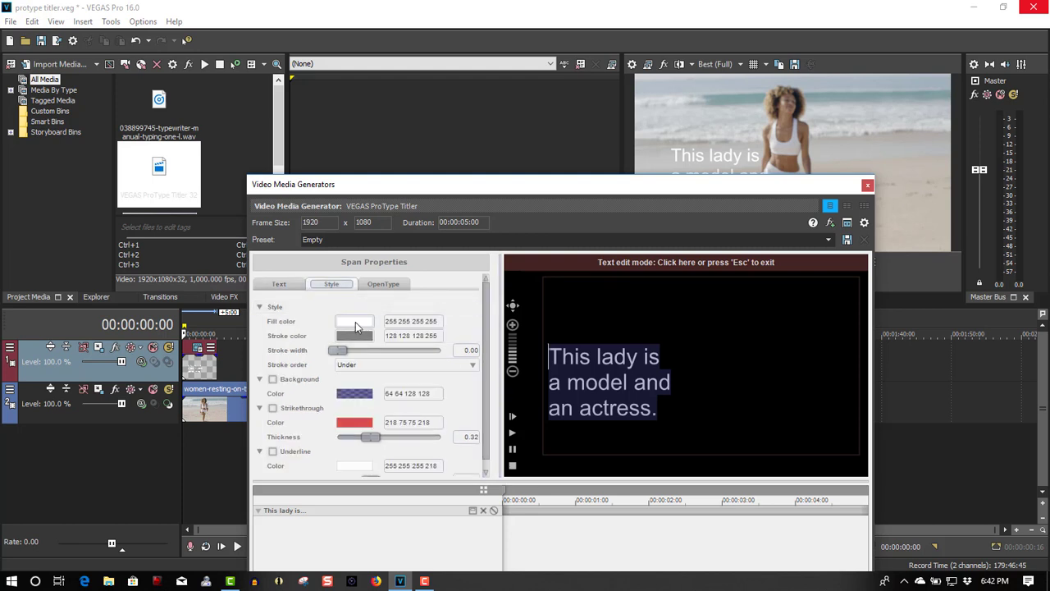
{"action": "left_click", "coordinate": [354, 321]}
{"action": "left_click_drag", "start_coordinate": [568, 365], "coordinate": [465, 367]}
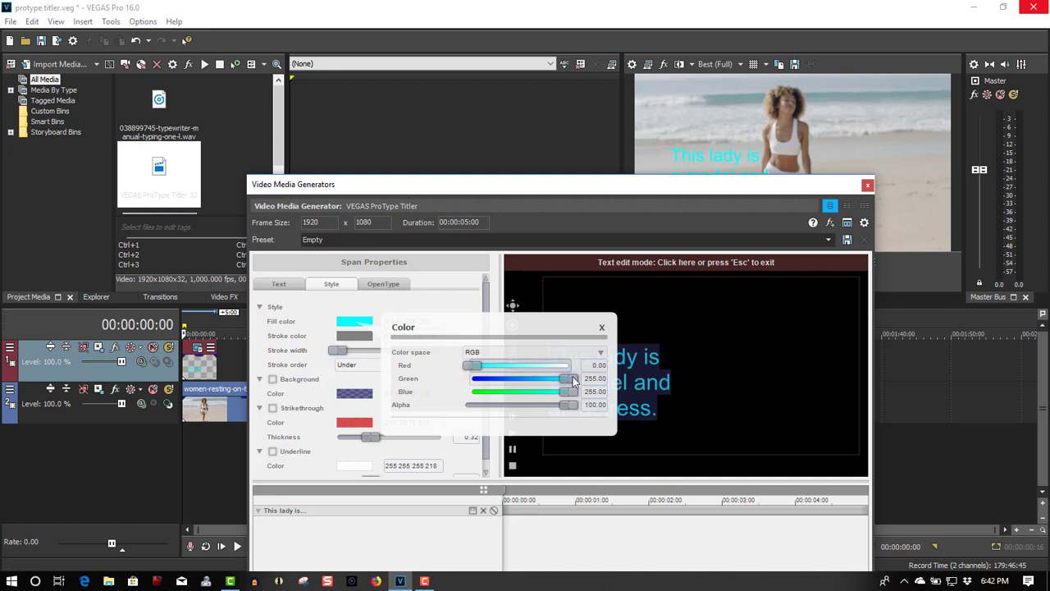
{"action": "left_click_drag", "start_coordinate": [568, 379], "coordinate": [460, 380]}
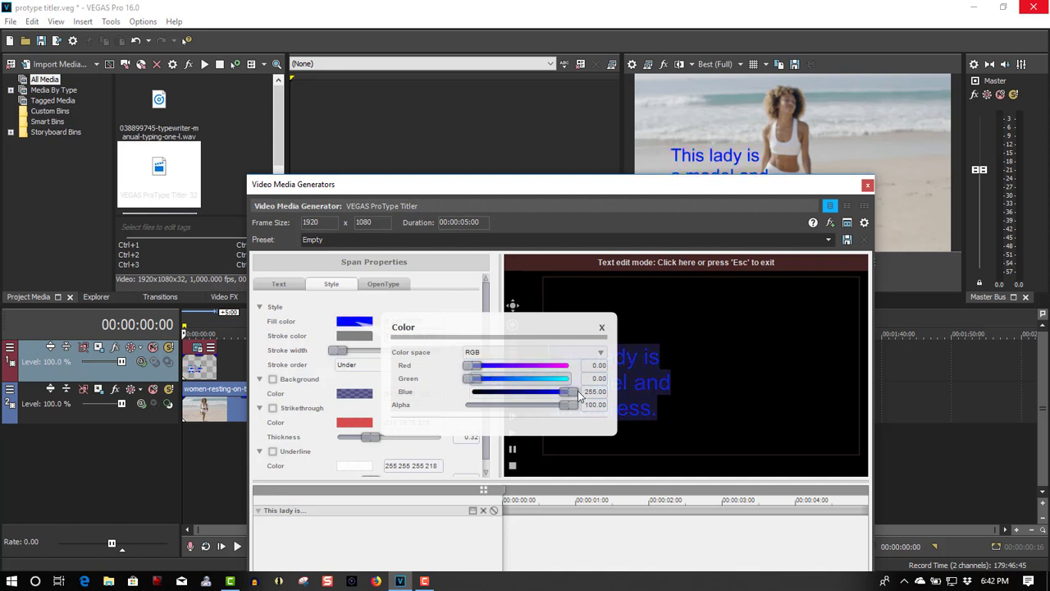
{"action": "left_click_drag", "start_coordinate": [572, 396], "coordinate": [457, 393]}
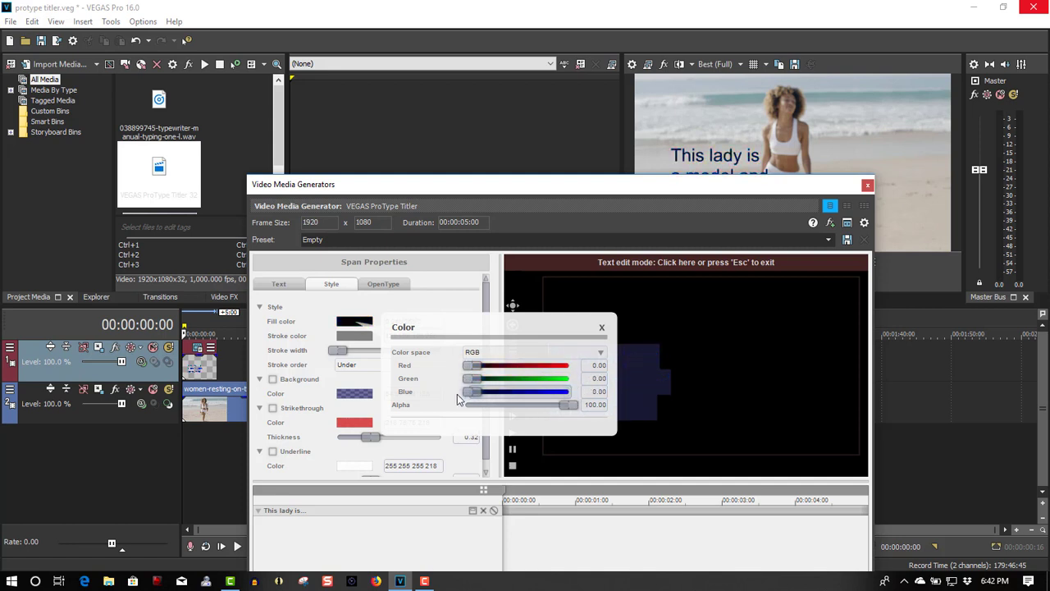
- Exit text editing and move the title block up toward the frame's top-left
{"action": "key", "text": "Escape"}
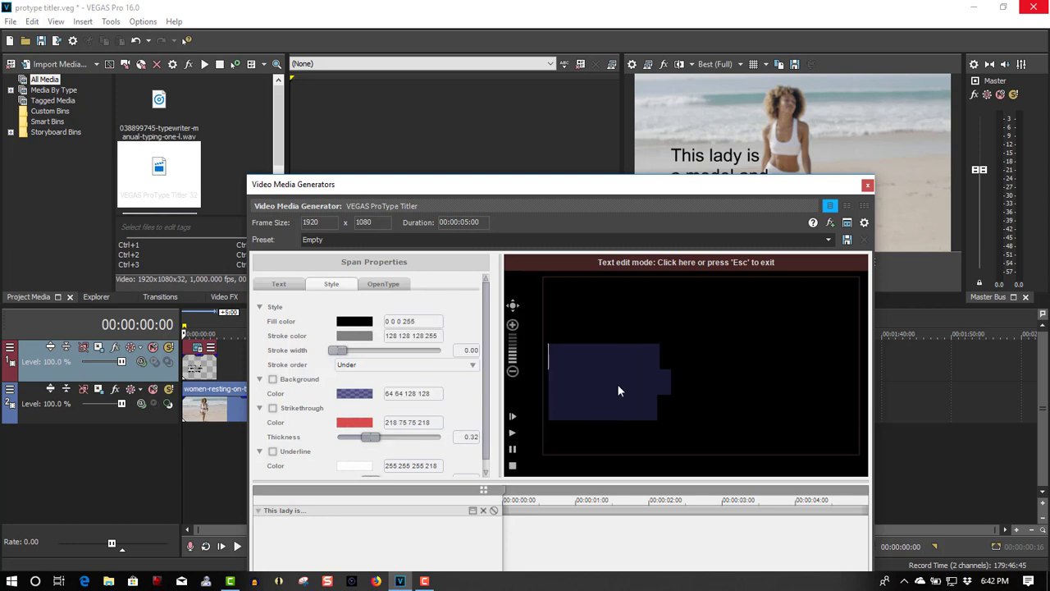
{"action": "key", "text": "Escape"}
{"action": "left_click_drag", "start_coordinate": [611, 391], "coordinate": [582, 318]}
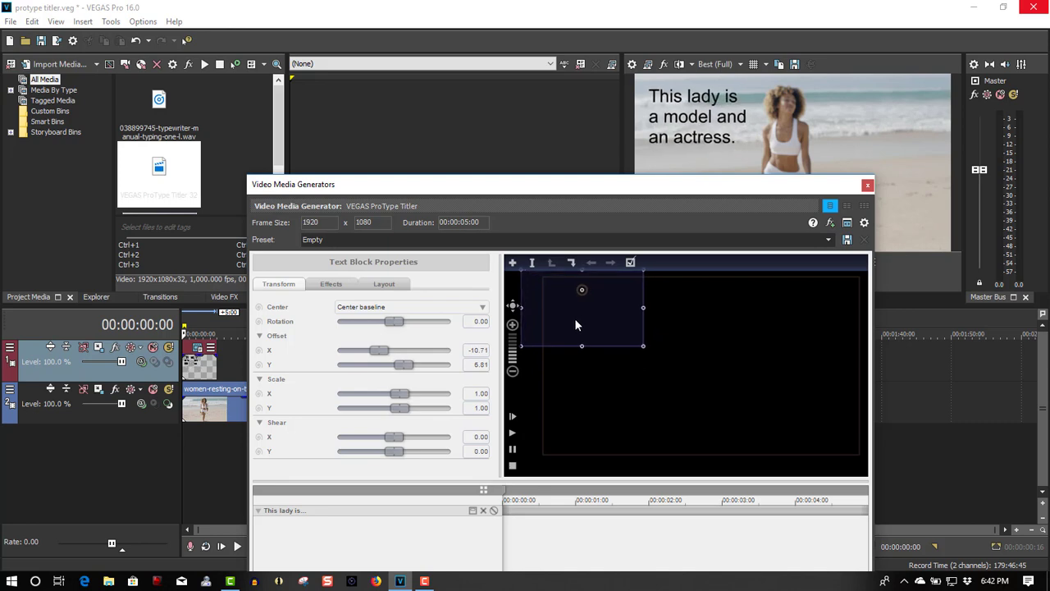
- On the Layout settings, enable Selection automation and uncheck Fade selection
{"action": "left_click", "coordinate": [385, 285]}
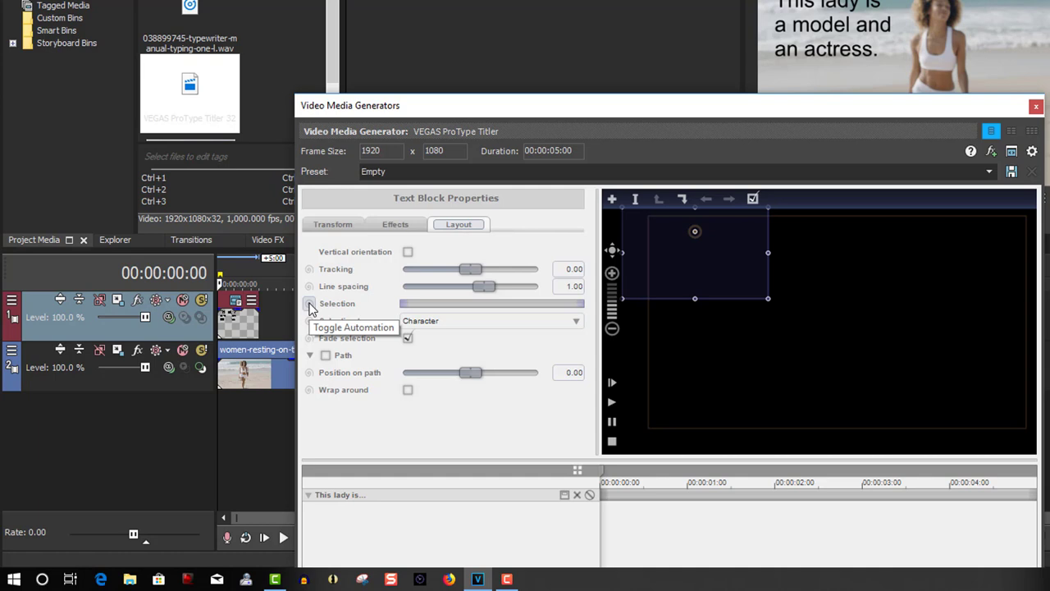
{"action": "left_click", "coordinate": [309, 305]}
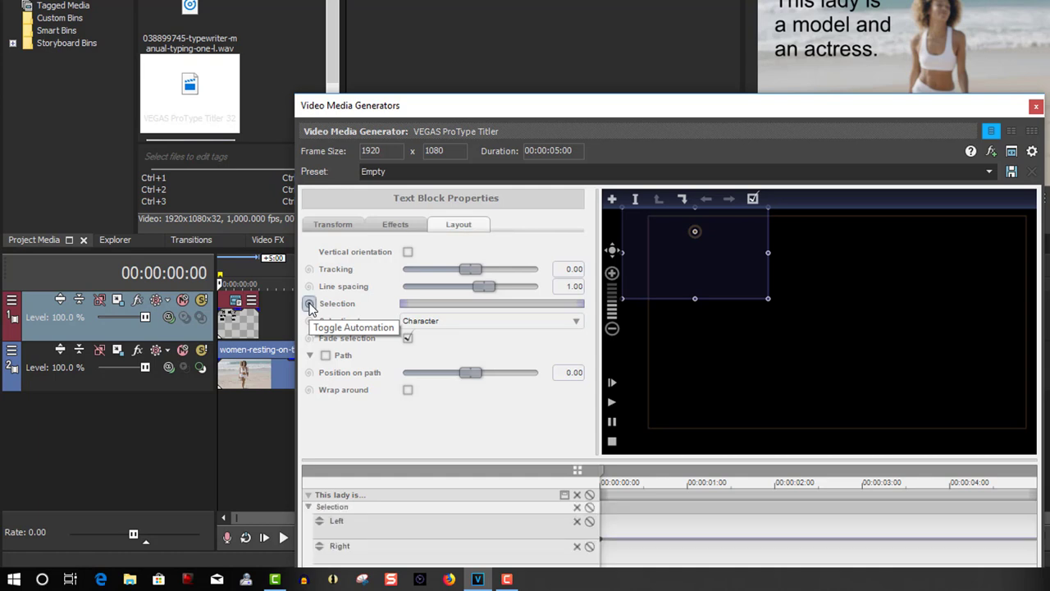
{"action": "left_click", "coordinate": [407, 339]}
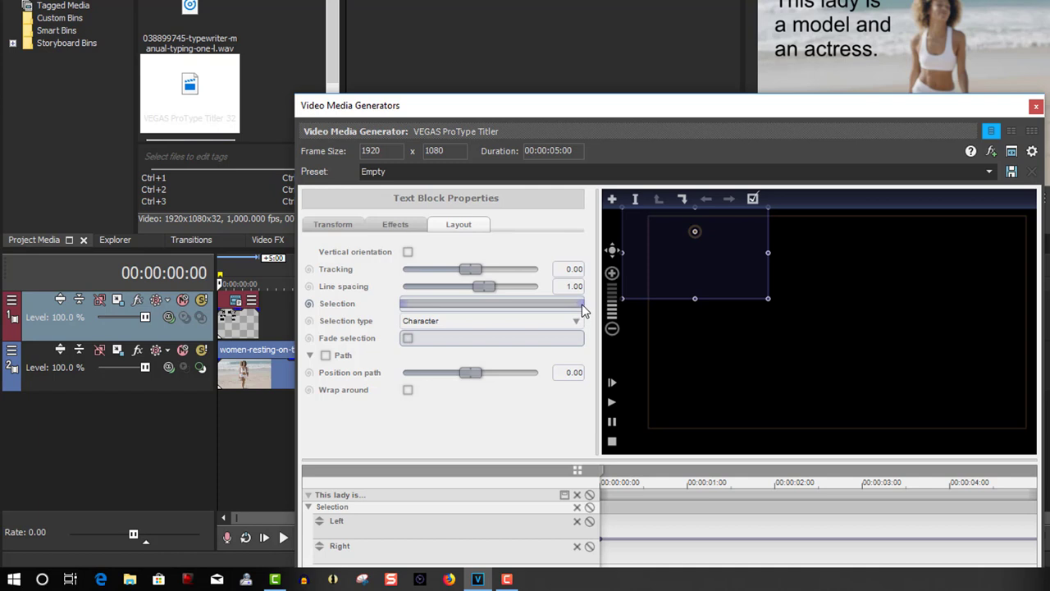
- Keyframe the character Selection from empty at the clip start to full by its end
{"action": "left_click_drag", "start_coordinate": [582, 305], "coordinate": [398, 310]}
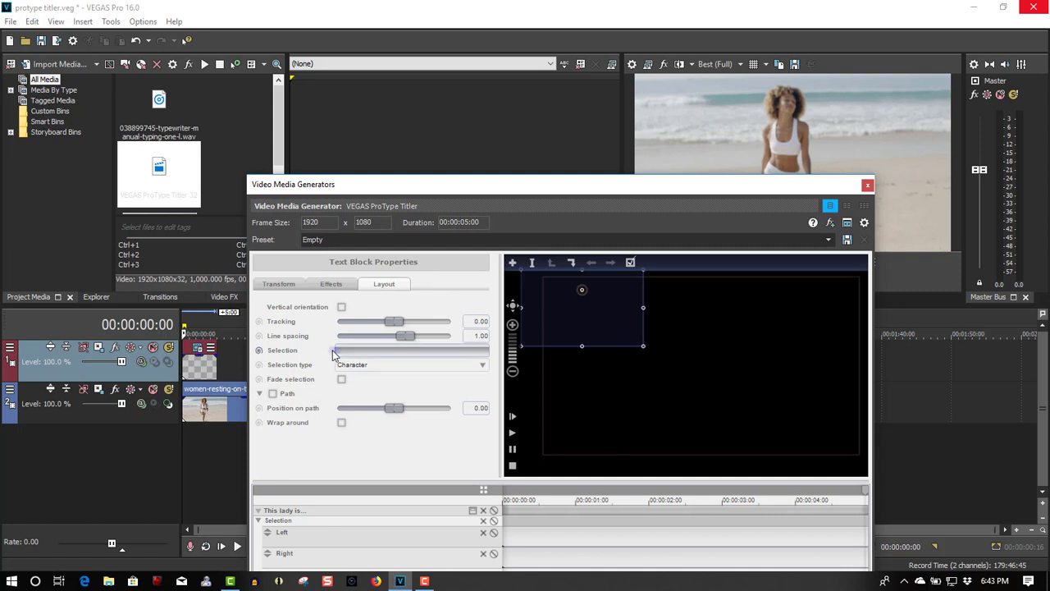
{"action": "left_click_drag", "start_coordinate": [333, 352], "coordinate": [496, 354]}
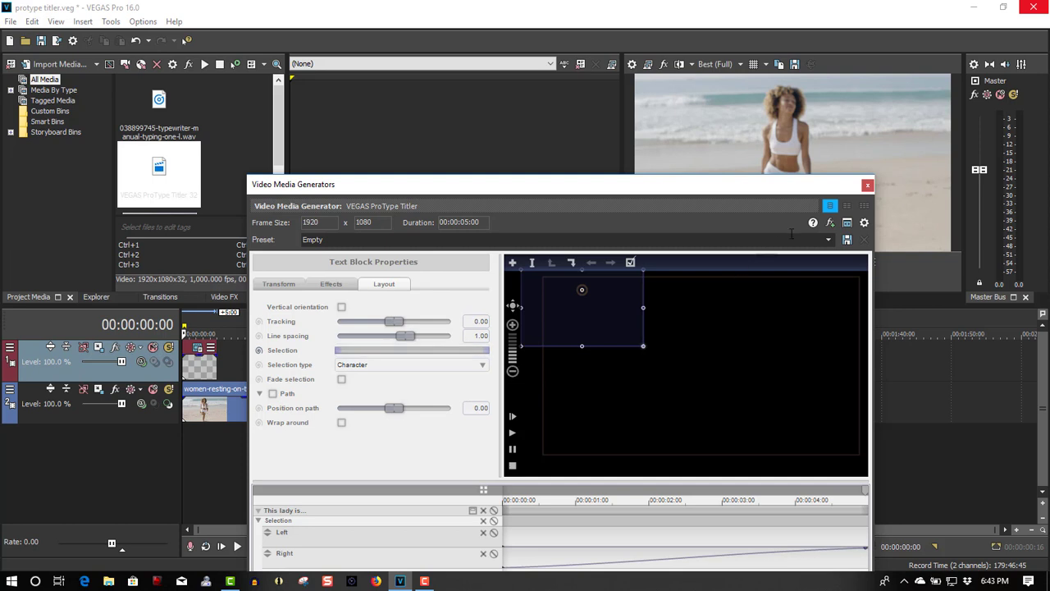
{"action": "left_click", "coordinate": [866, 184]}
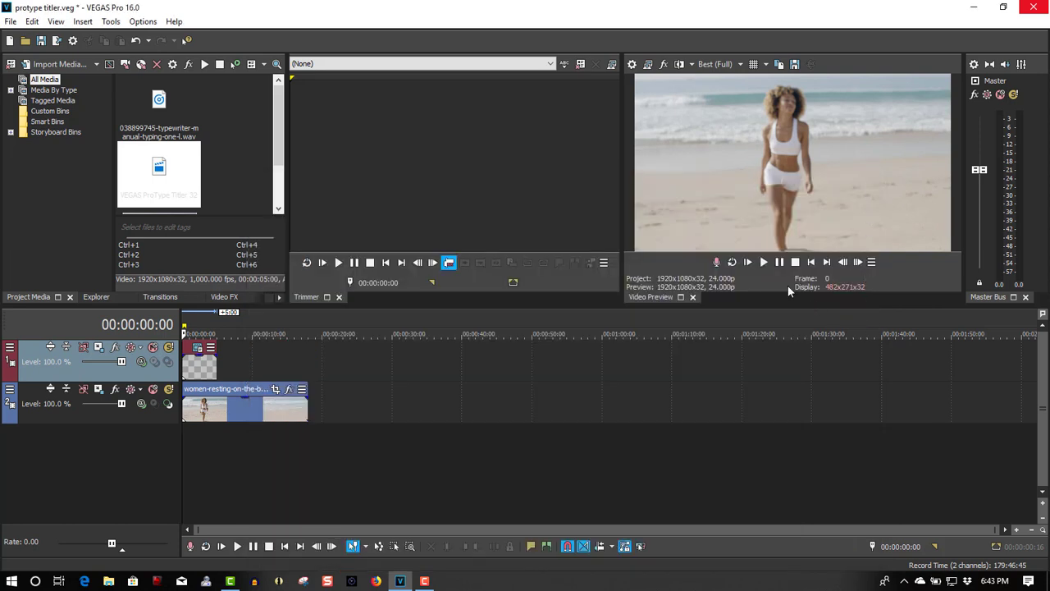
{"action": "left_click", "coordinate": [762, 263]}
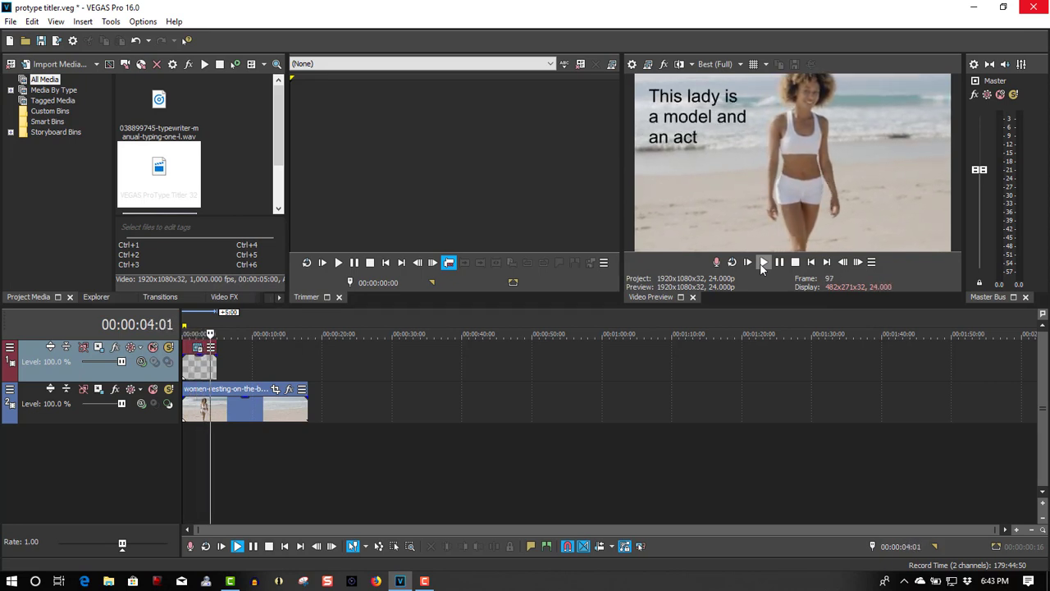
{"action": "left_click", "coordinate": [780, 263]}
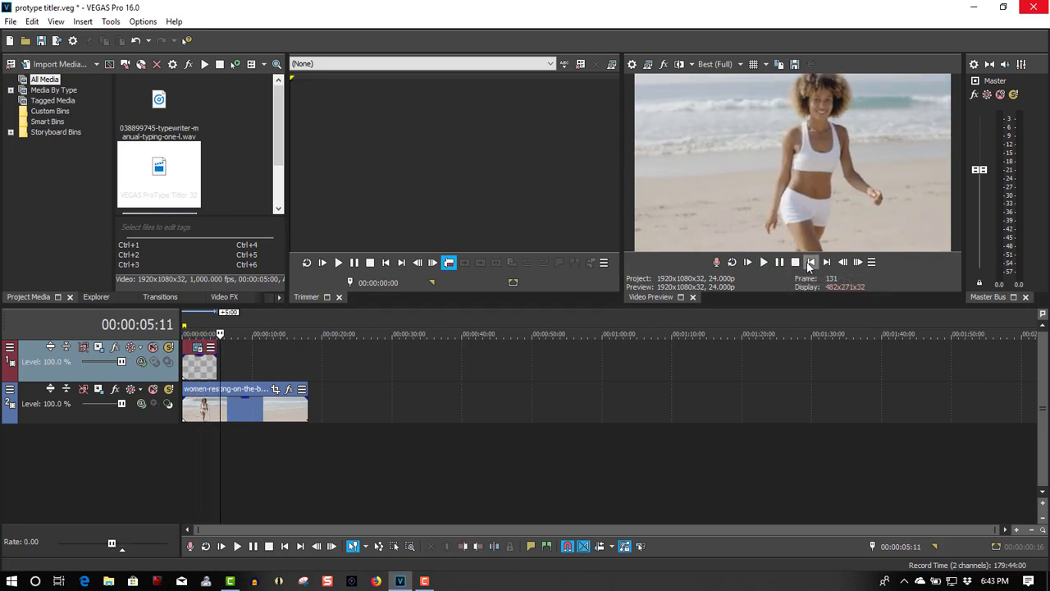
{"action": "left_click", "coordinate": [810, 261]}
- Place the typewriter .wav on a new audio track, trimmed to end with the title clip
{"action": "left_click", "coordinate": [160, 119]}
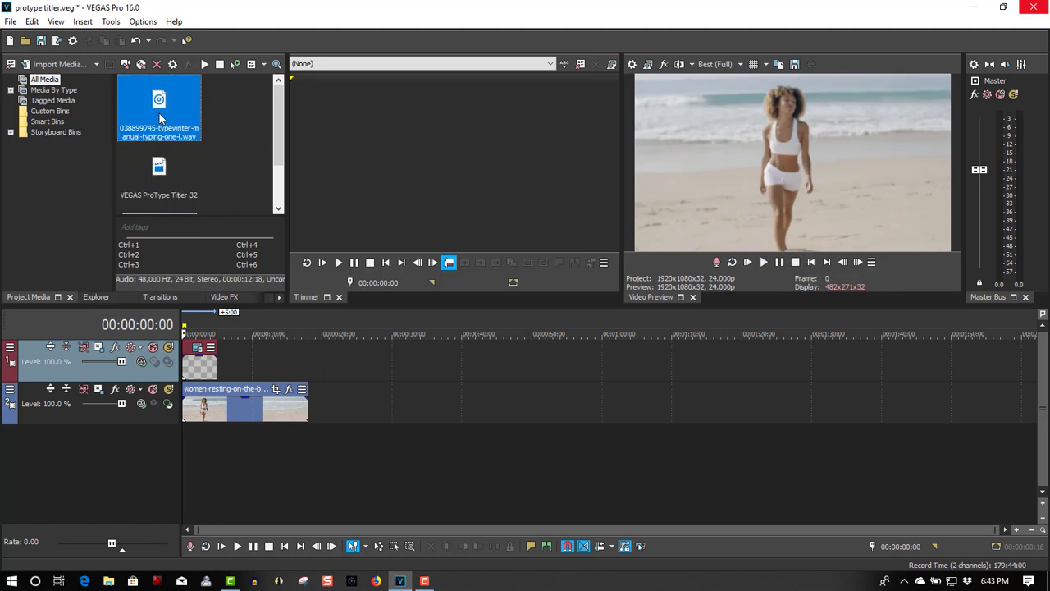
{"action": "left_click_drag", "start_coordinate": [160, 119], "coordinate": [184, 450]}
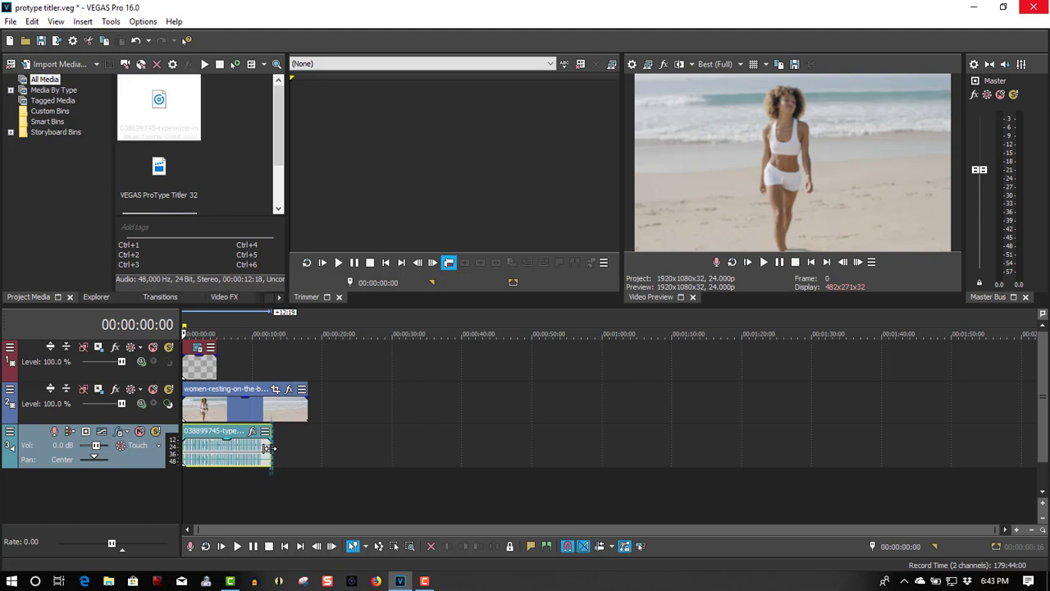
{"action": "left_click_drag", "start_coordinate": [269, 448], "coordinate": [215, 447]}
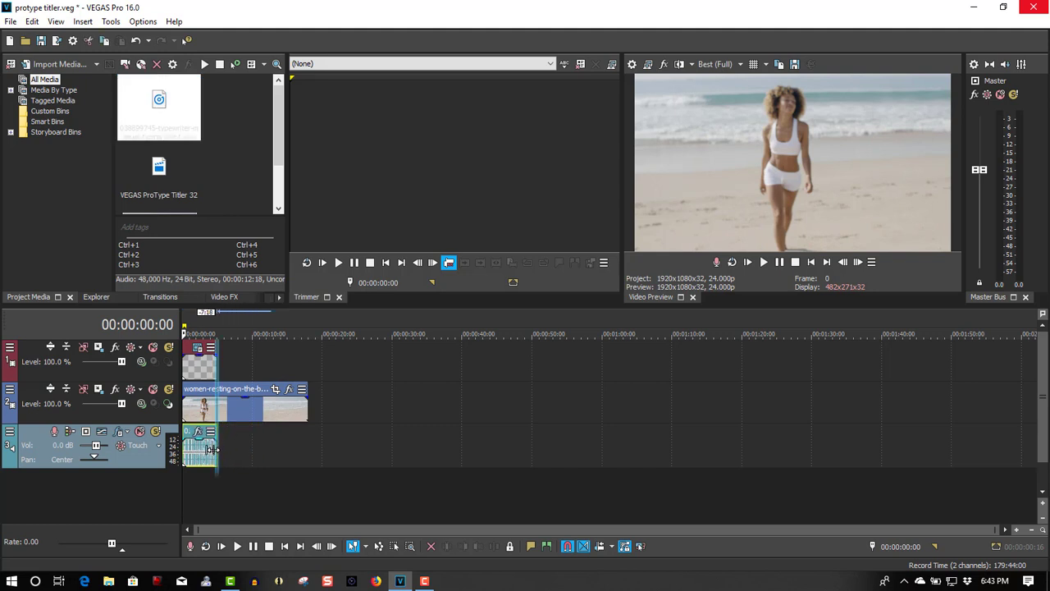
{"action": "left_click_drag", "start_coordinate": [215, 447], "coordinate": [217, 447]}
{"action": "scroll", "coordinate": [230, 452], "scroll_direction": "up", "scroll_amount": 1}
{"action": "scroll", "coordinate": [238, 453], "scroll_direction": "up", "scroll_amount": 1}
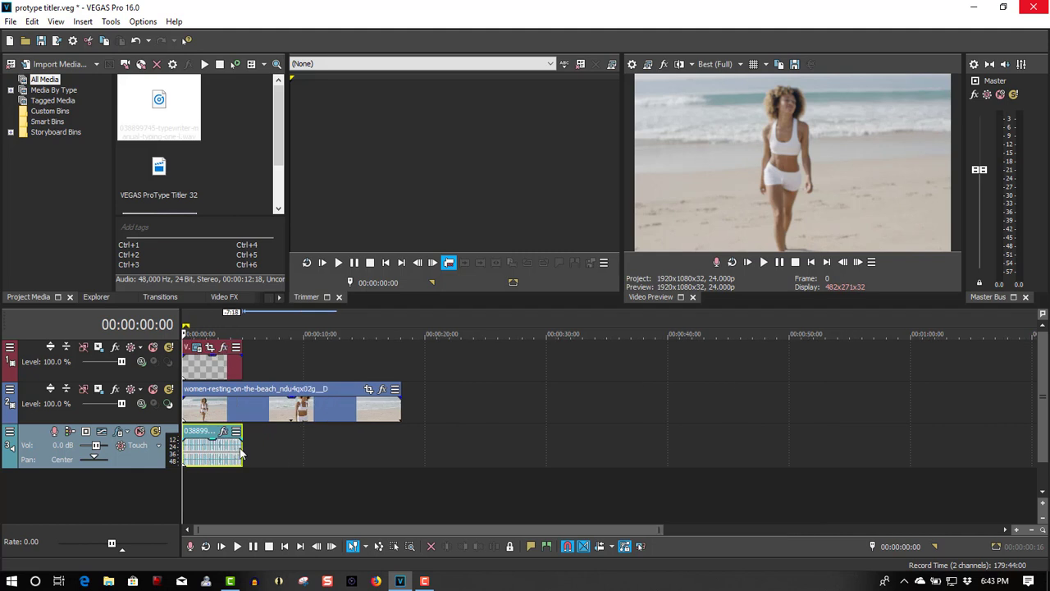
{"action": "left_click_drag", "start_coordinate": [241, 449], "coordinate": [238, 448]}
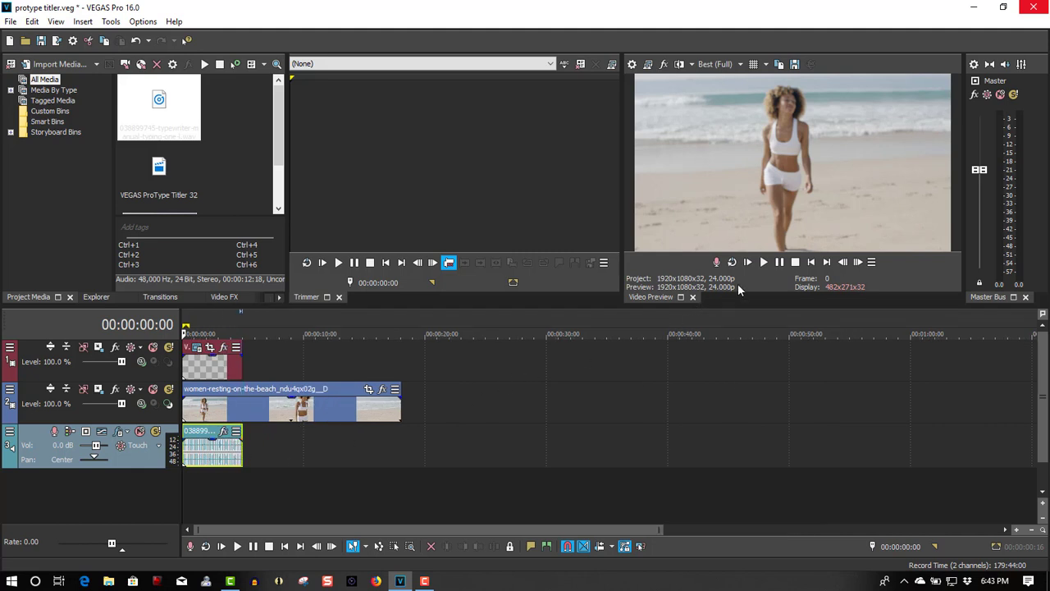
{"action": "left_click", "coordinate": [769, 263]}
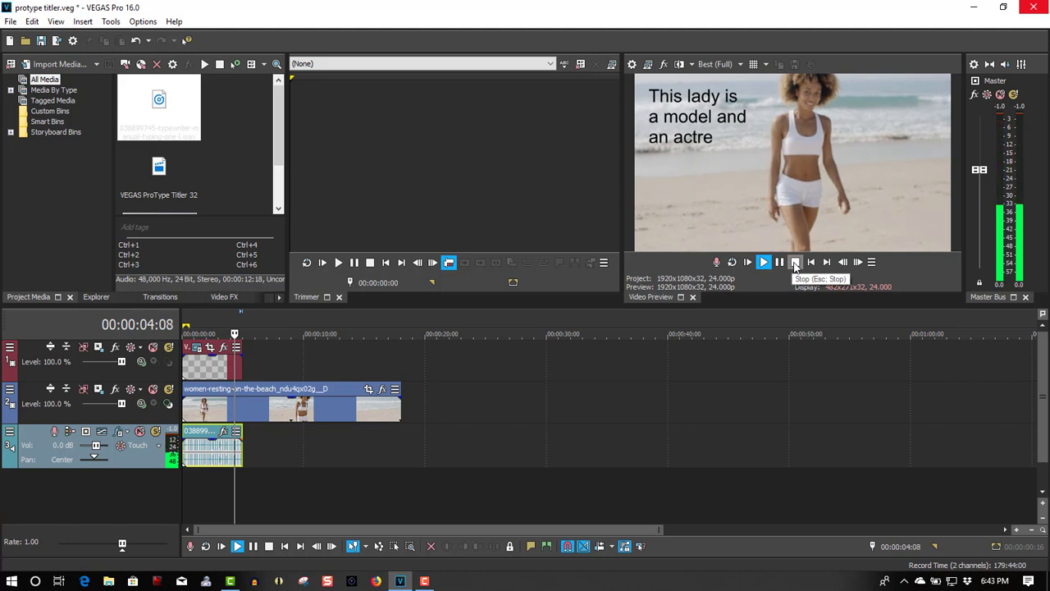
{"action": "left_click", "coordinate": [795, 262]}
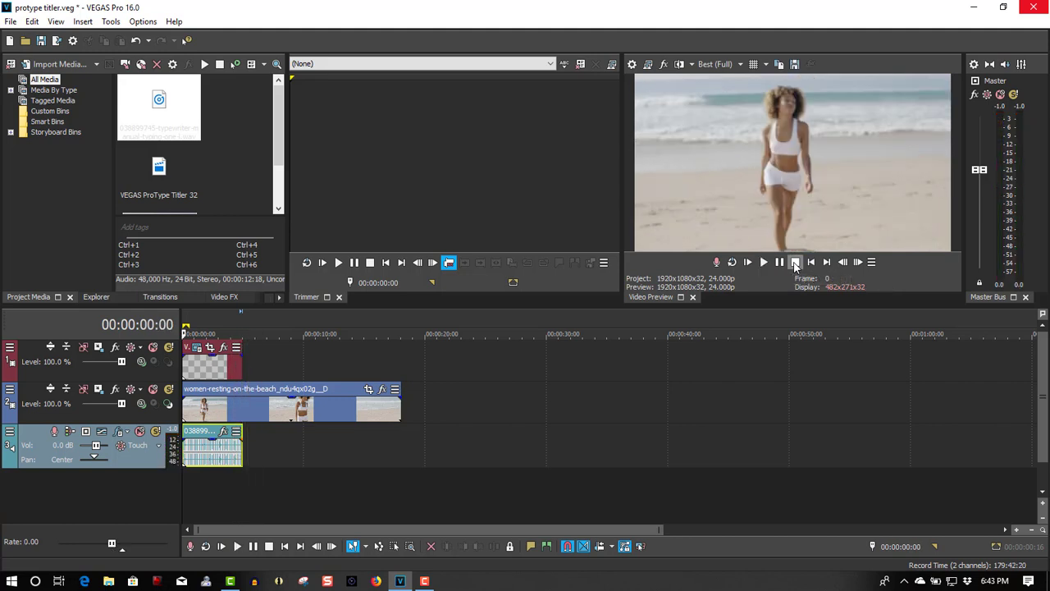